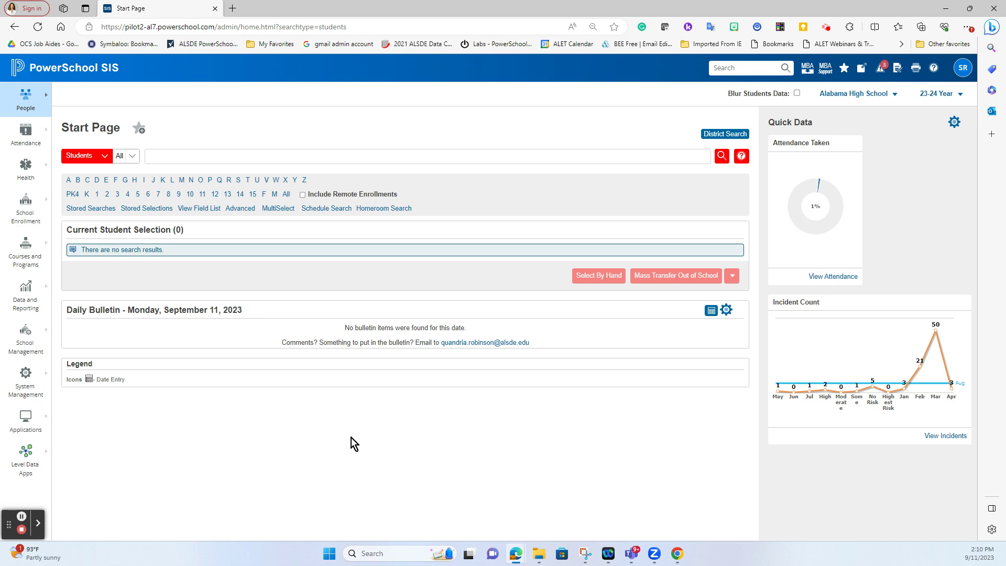
Find the grade 12 Alcantara student and open the meeting view of their attendance overview.
left_click(257, 160)
type("alcant")
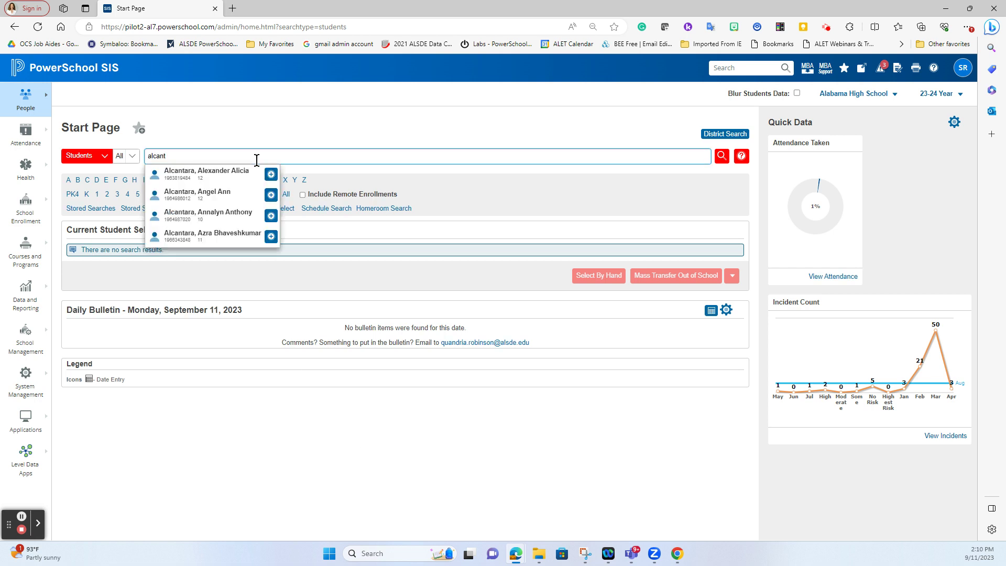
left_click(209, 194)
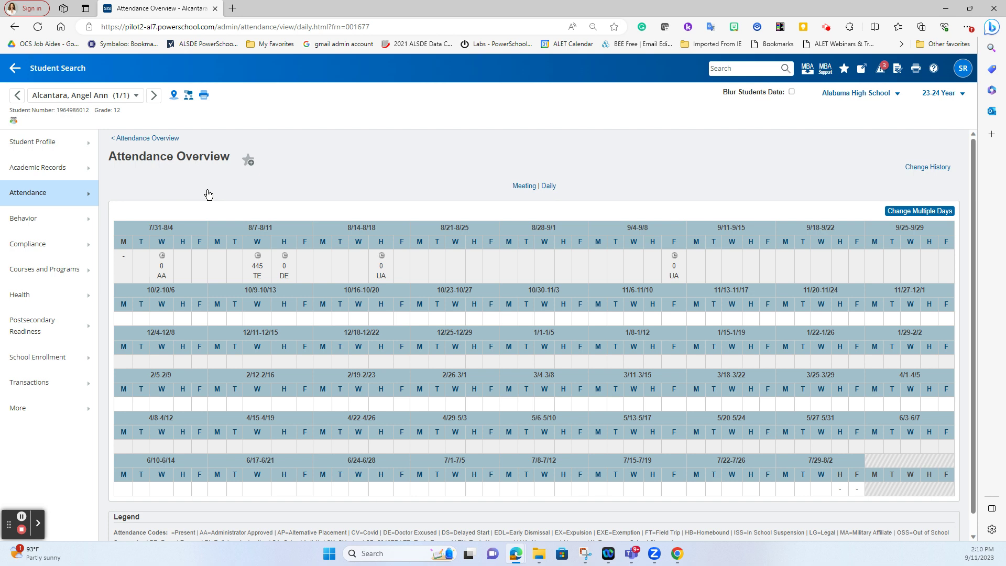
left_click(528, 186)
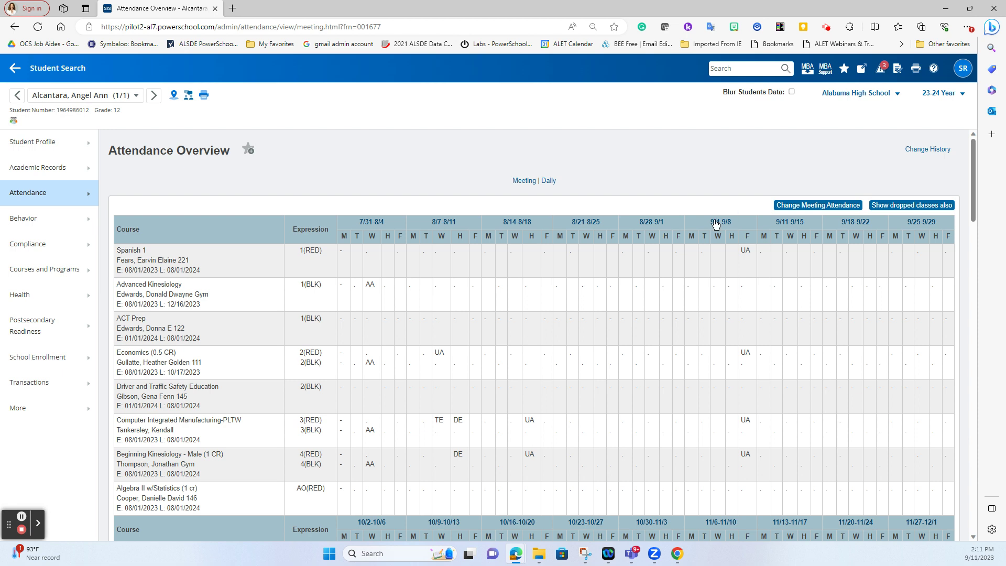
Set all Friday 09/08/2023 class meetings to PE (Parent Excuse) in the 9/4-9/8 week's meeting attendance.
left_click(718, 222)
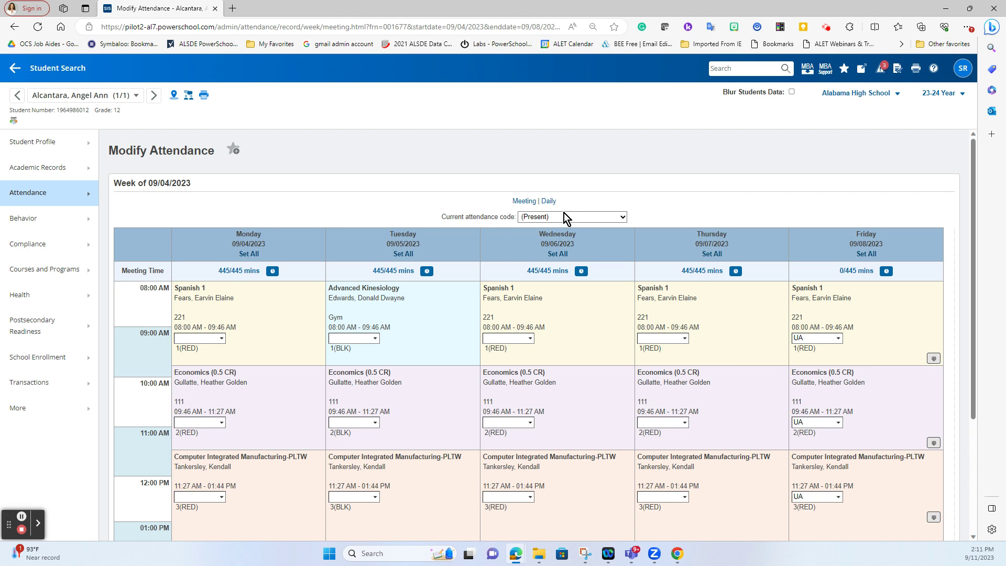
left_click(565, 215)
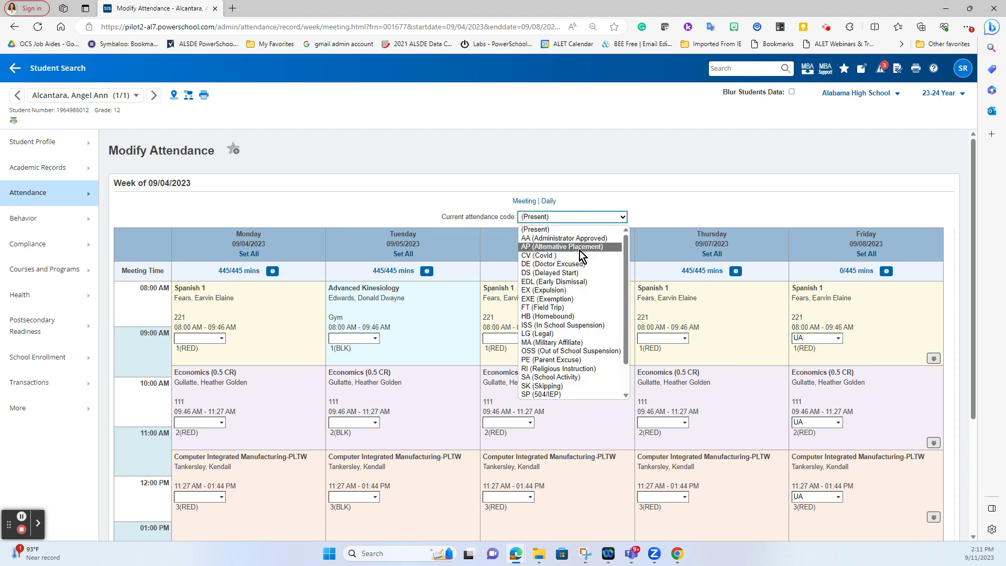
scroll(580, 252, "down", 2)
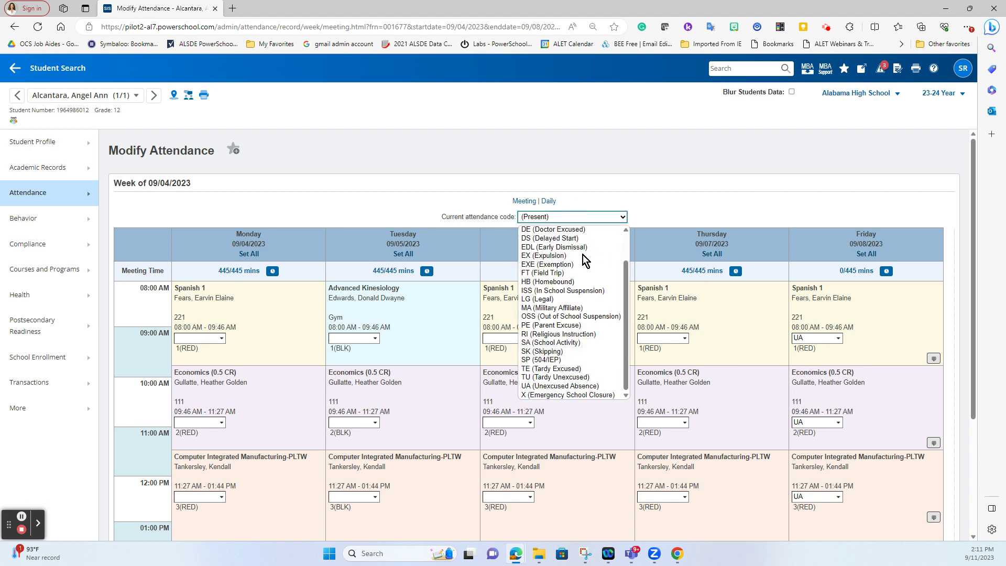
left_click(585, 326)
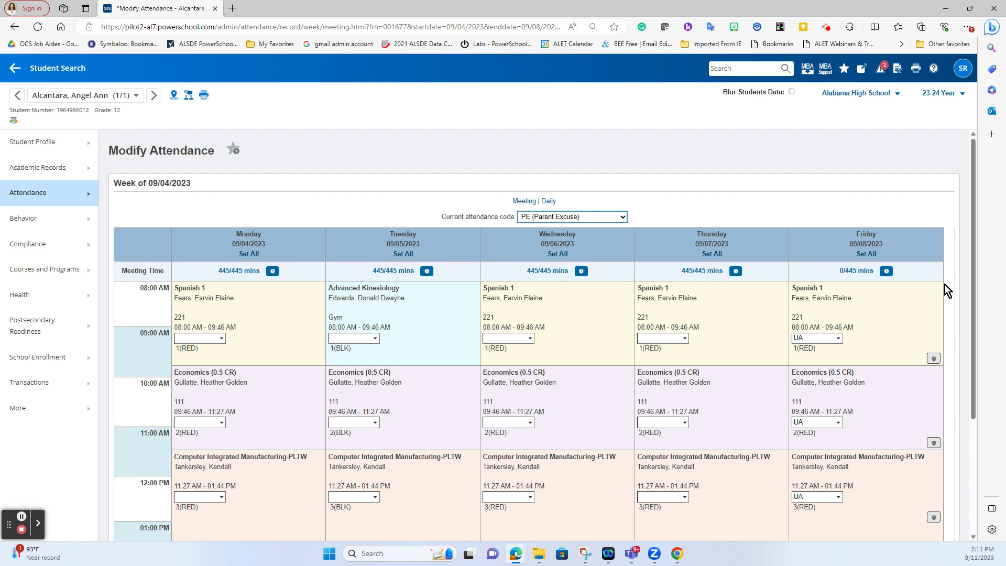
left_click(867, 255)
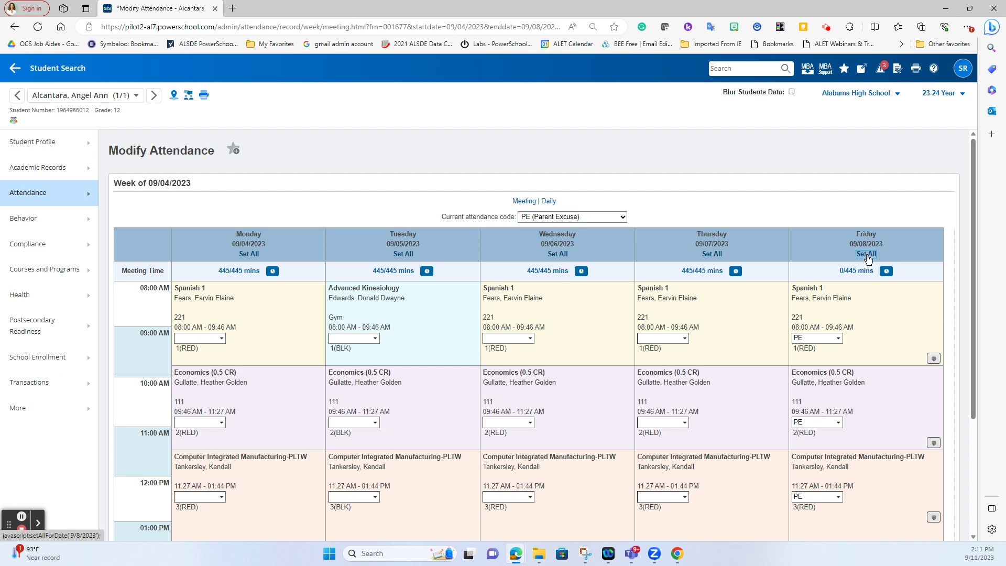
Submit the 09/08/2023 meeting attendance and accept PE as the new daily code.
scroll(859, 294, "down", 3)
scroll(853, 183, "up", 1)
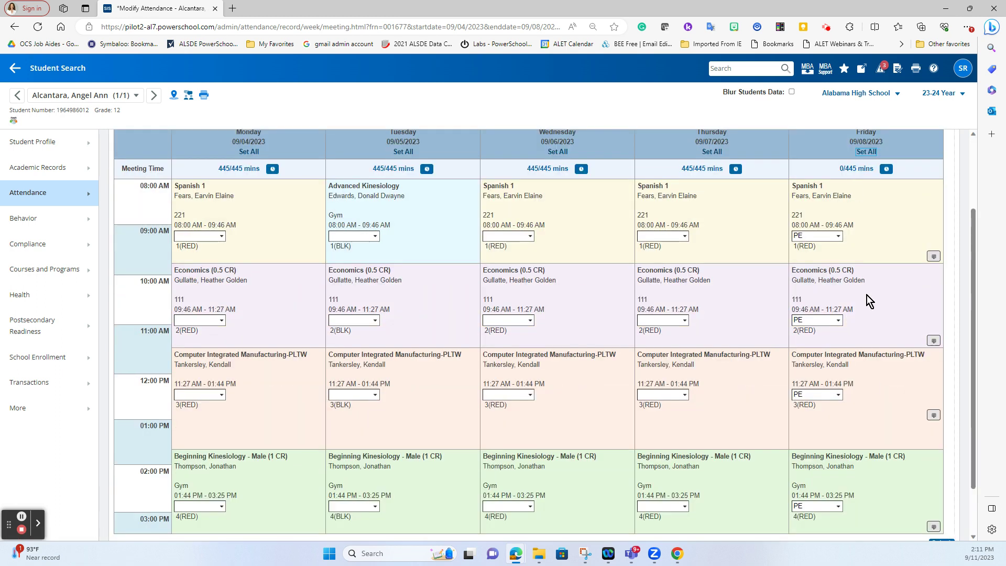
scroll(859, 461, "down", 1)
left_click(941, 483)
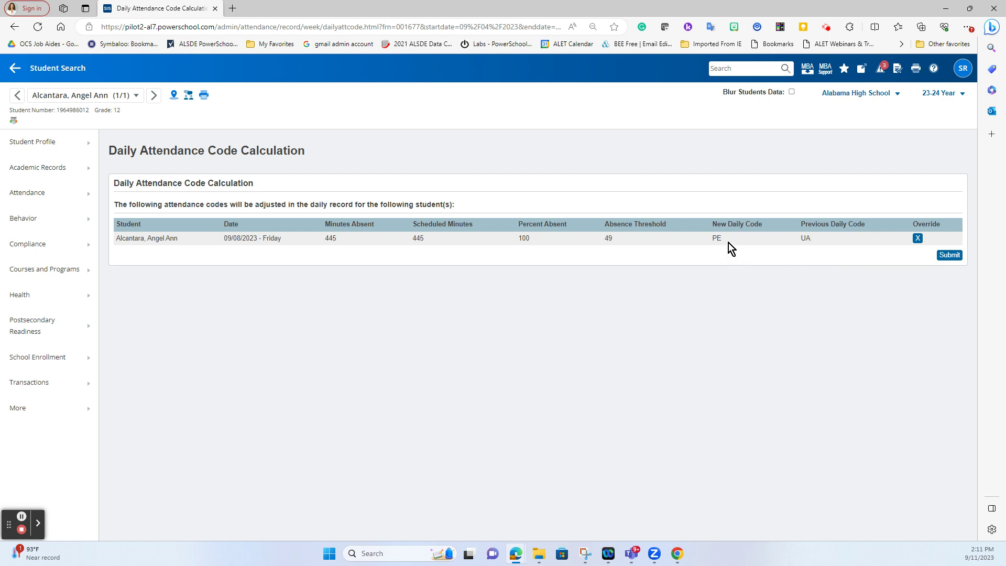
left_click(949, 256)
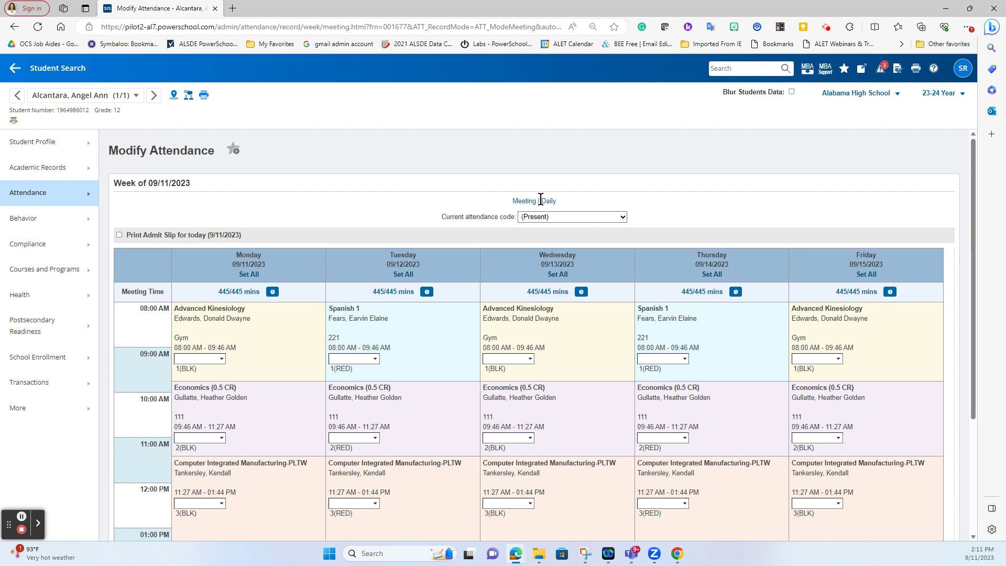
Reopen the 9/4-9/8 week's meeting attendance and set all Friday 09/08/2023 meetings to UA (Unexcused Absence).
left_click(526, 202)
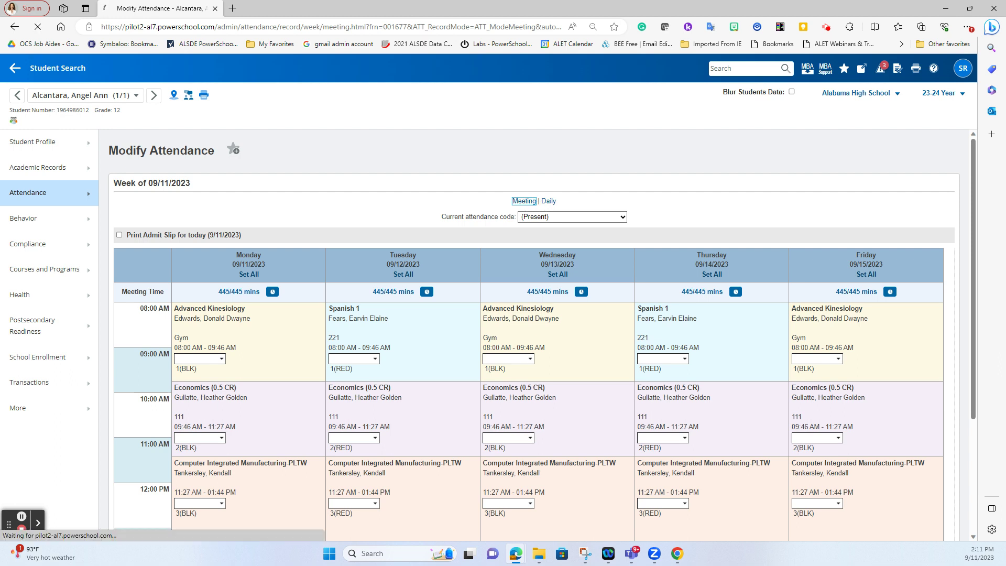
left_click(42, 196)
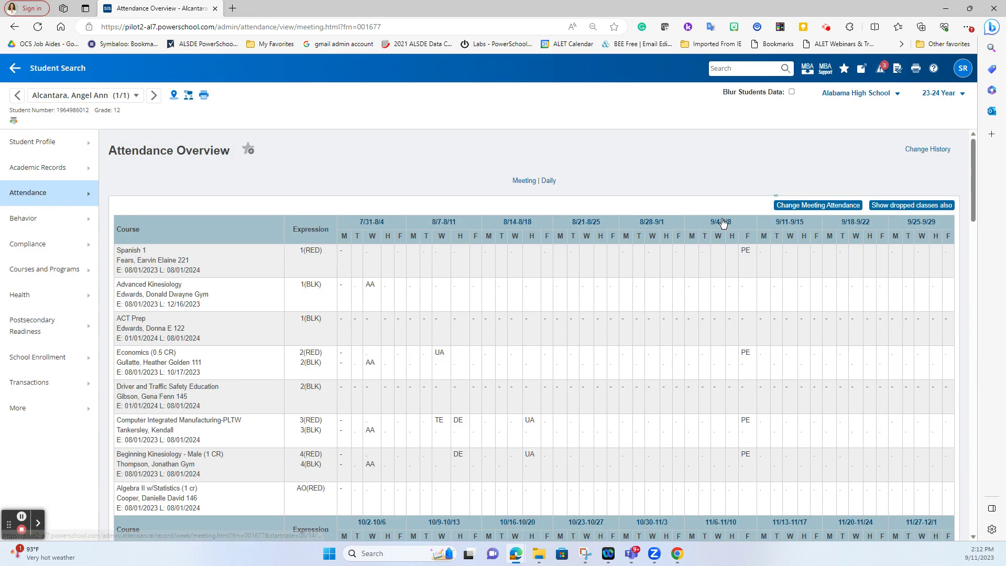
left_click(722, 221)
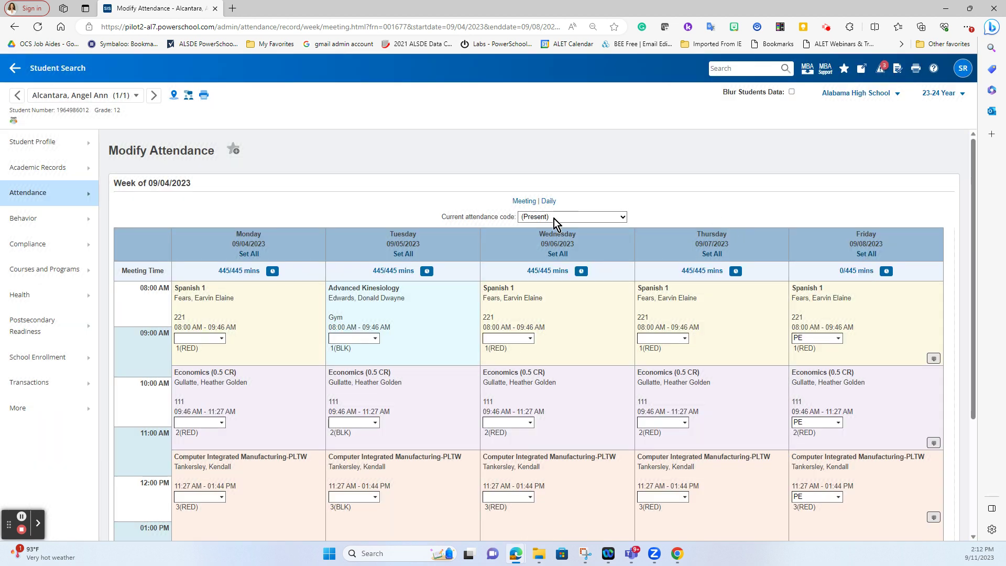
left_click(561, 216)
scroll(577, 315, "down", 3)
left_click(577, 389)
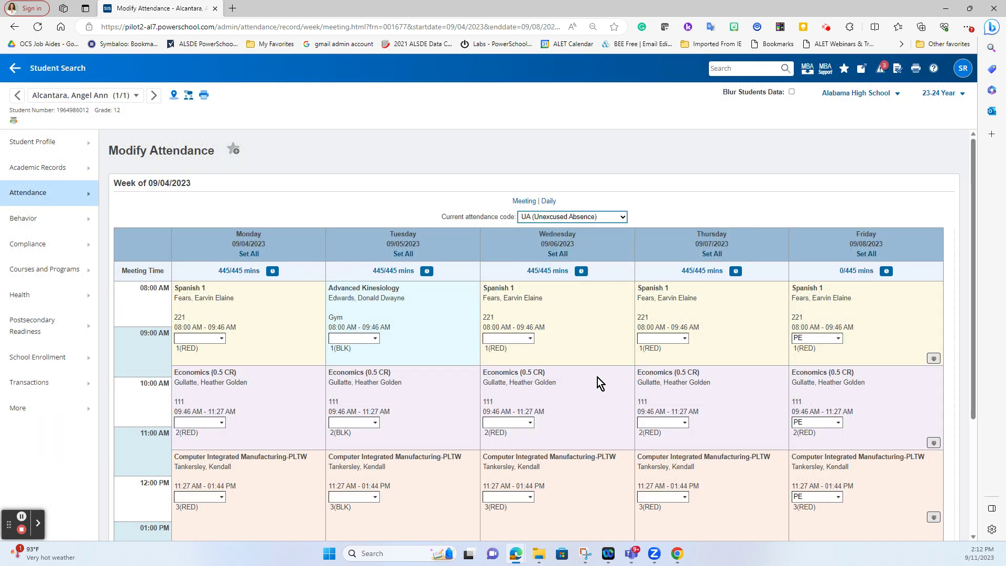
left_click(870, 253)
Submit the Friday meeting codes and accept UA as the daily code for 09/08/2023.
scroll(891, 330, "down", 3)
left_click(942, 481)
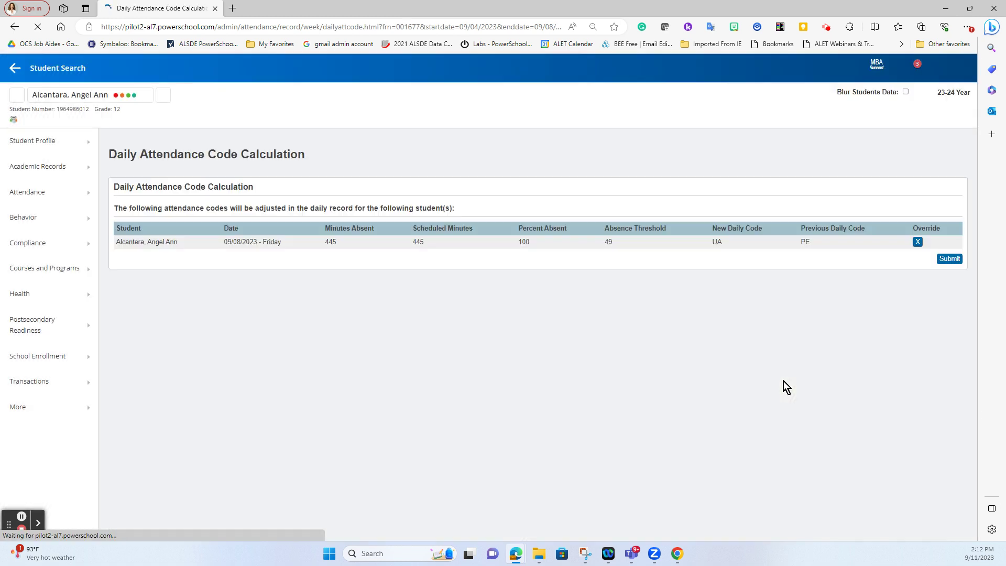
left_click(950, 259)
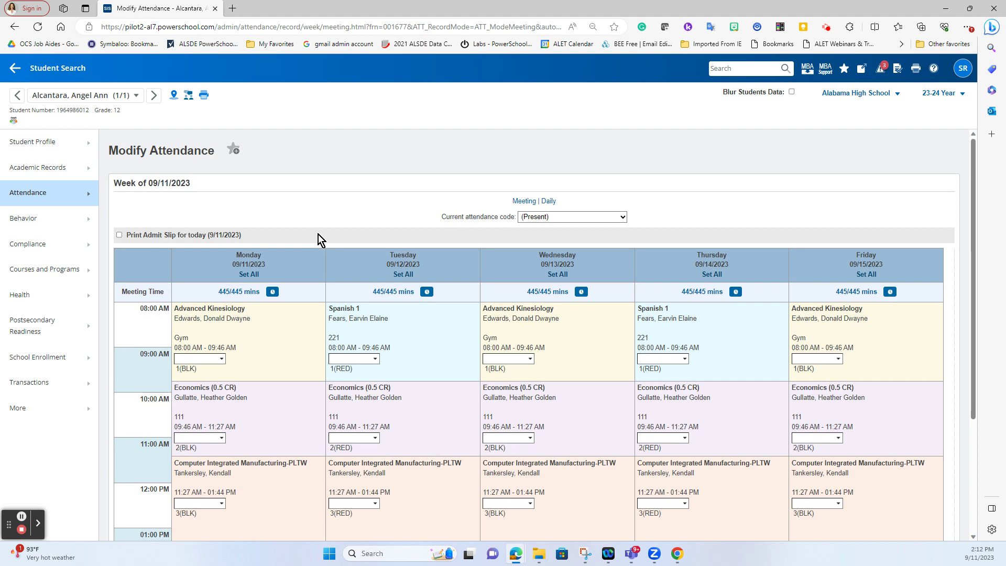
Edit the daily attendance record for 09/08/2023, set its attendance code to PE (Parent Excuse) and submit it.
left_click(548, 201)
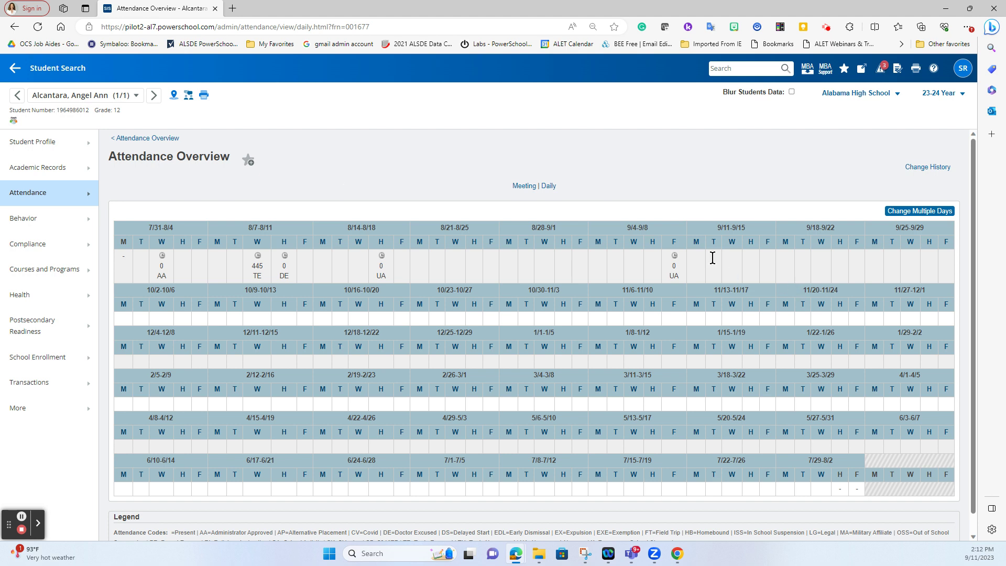
left_click(673, 245)
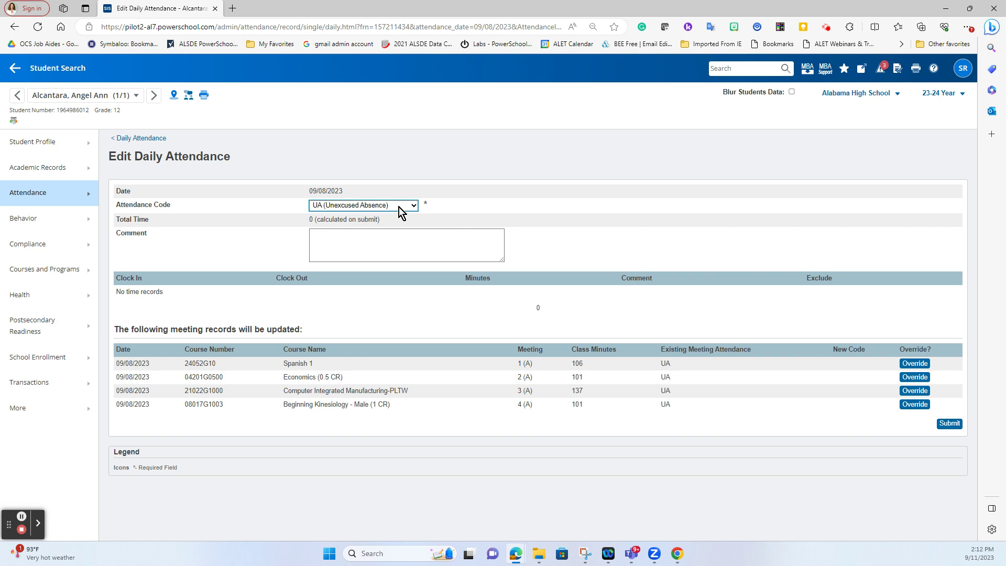
left_click(400, 207)
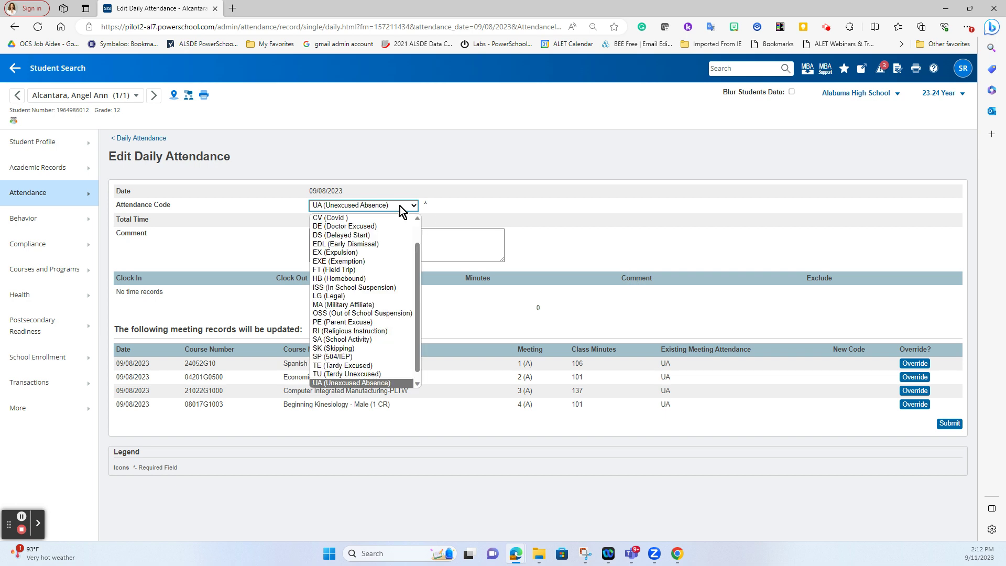
left_click(410, 323)
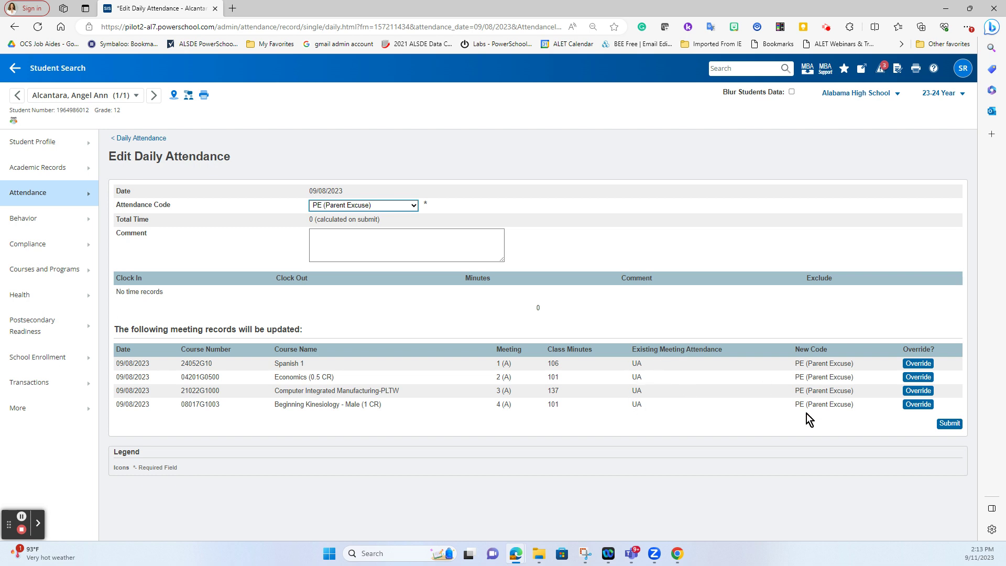
left_click(948, 423)
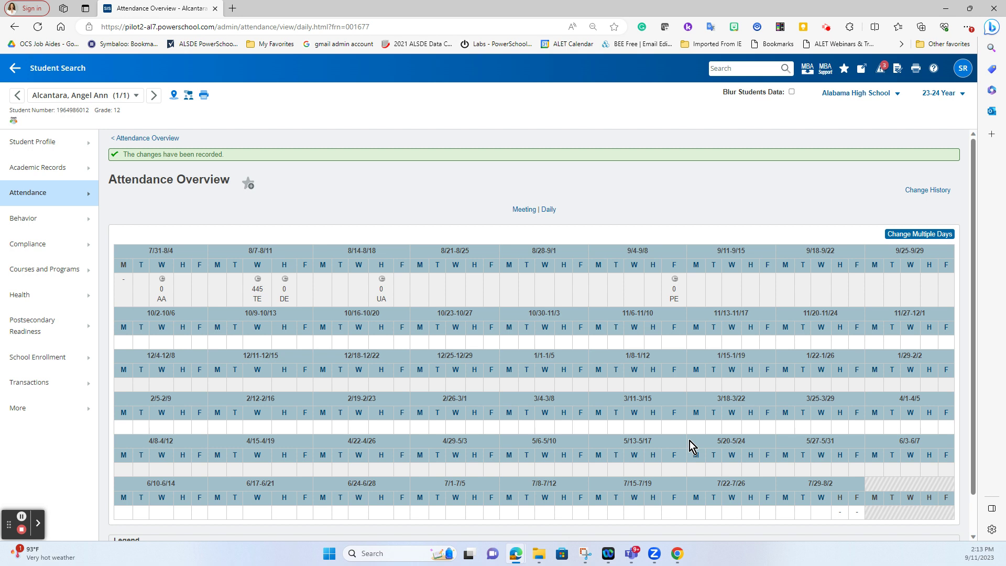
scroll(693, 447, "down", 1)
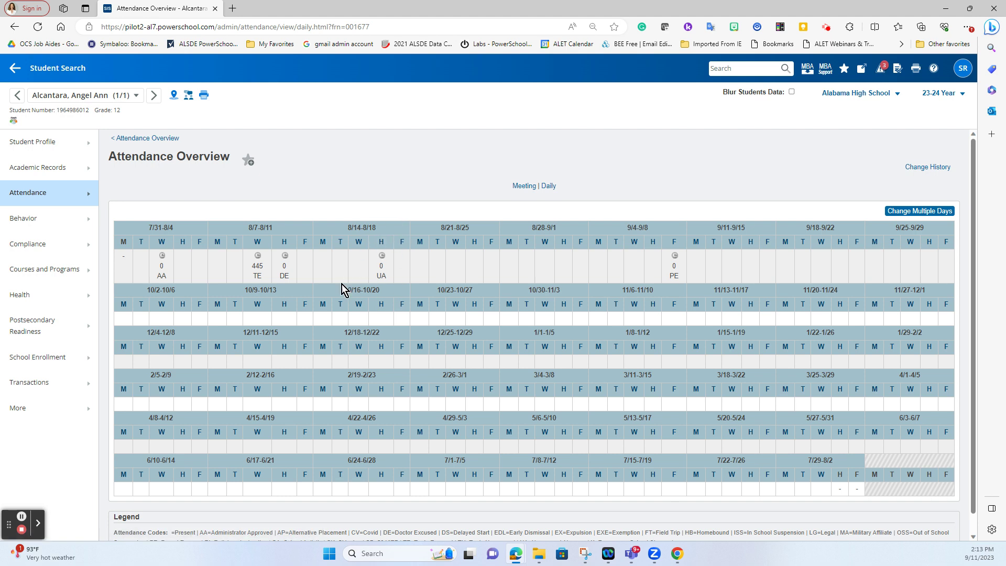
Open the meeting attendance for the week of 08/14/2023 and check the Thursday 08/17/2023 class meetings.
left_click(525, 187)
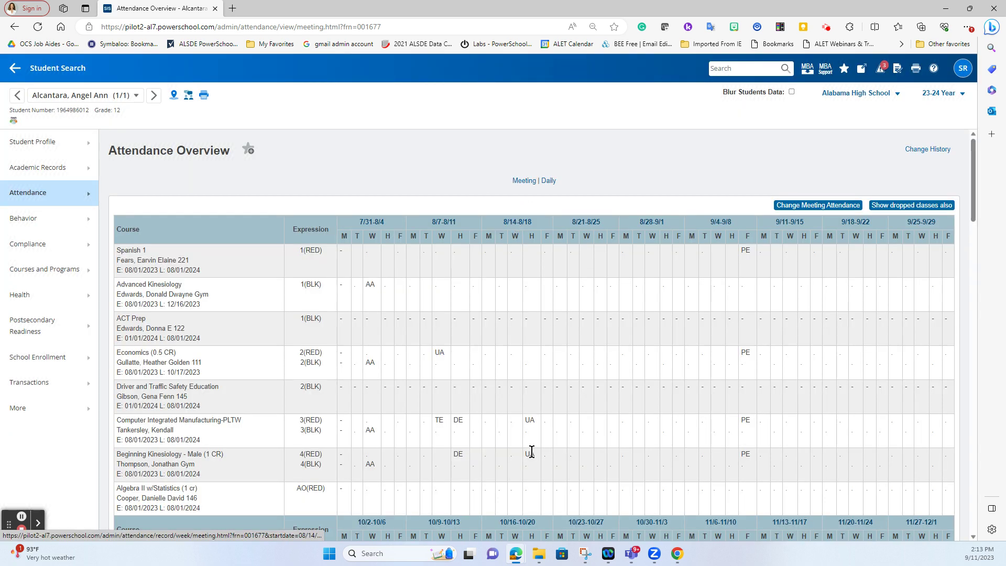
left_click(529, 224)
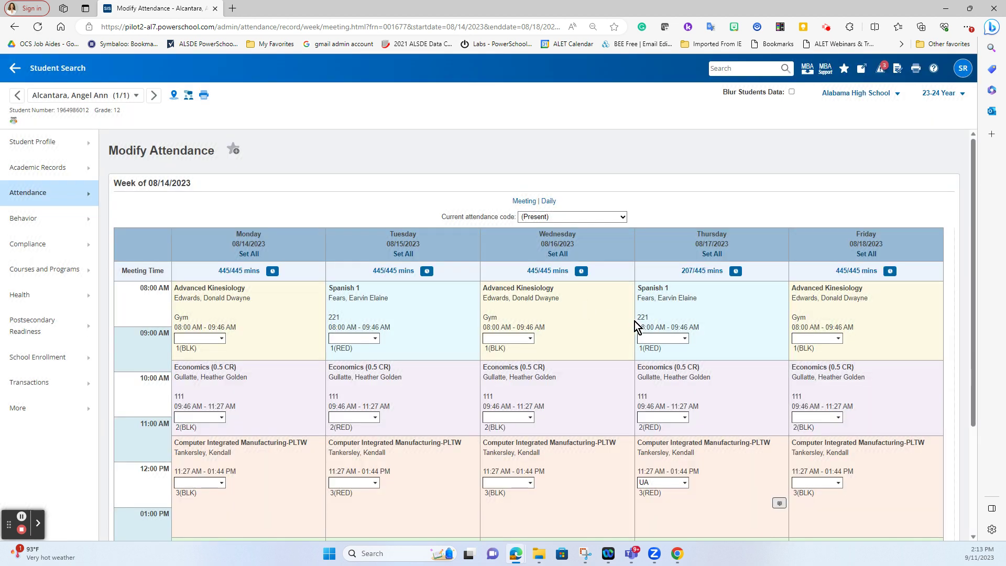
scroll(635, 321, "down", 3)
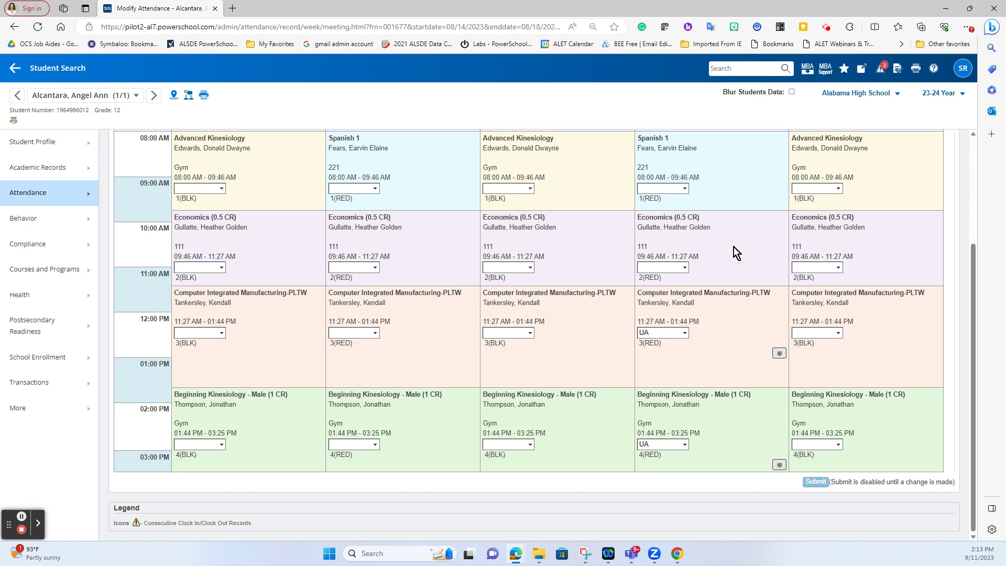
scroll(733, 246, "up", 3)
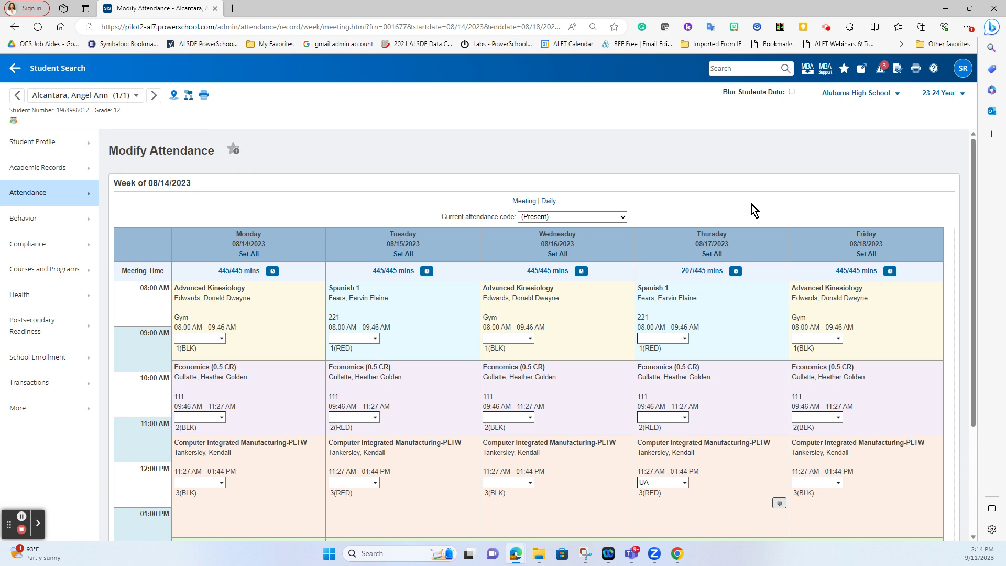
scroll(750, 206, "down", 3)
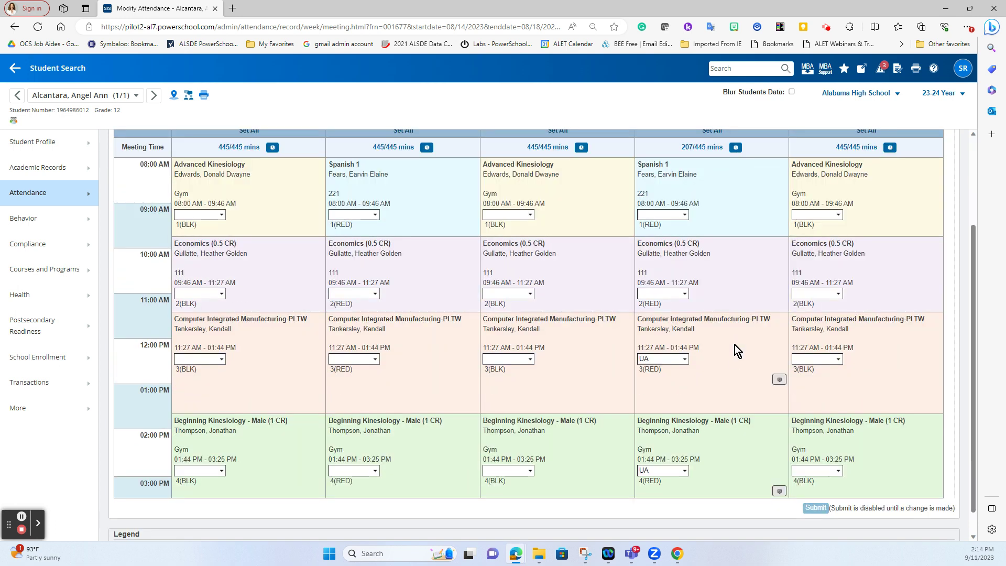
scroll(735, 345, "up", 3)
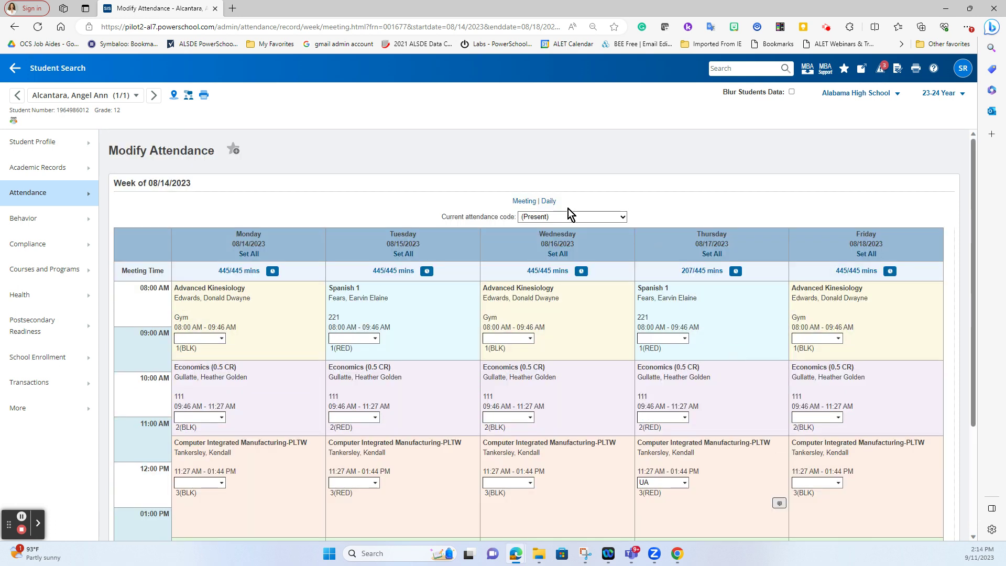
Set Thursday 08/17/2023's Computer Integrated Manufacturing-PLTW and Beginning Kinesiology meetings to DE (Doctor Excused).
left_click(556, 216)
left_click(573, 264)
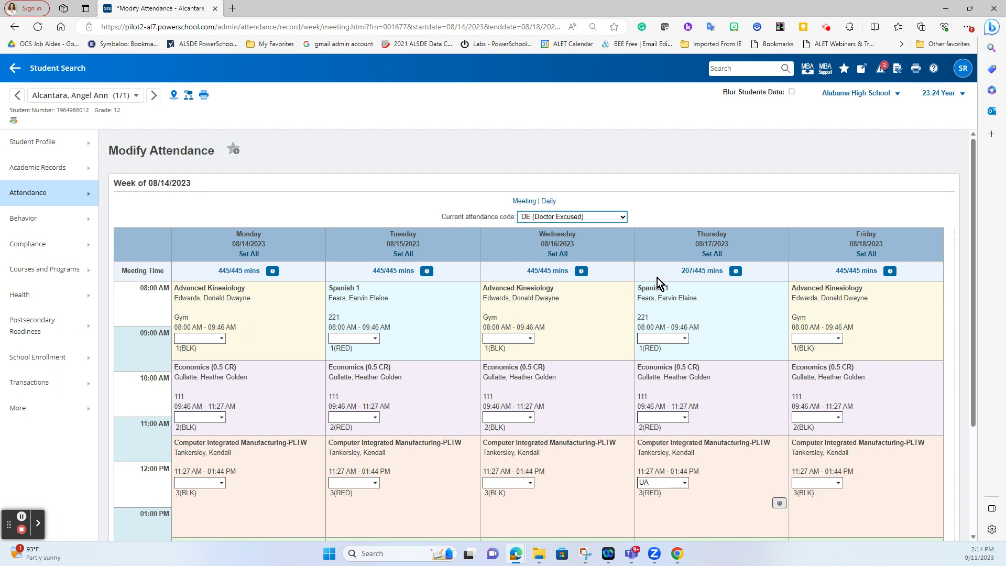
scroll(687, 284, "down", 3)
left_click(655, 333)
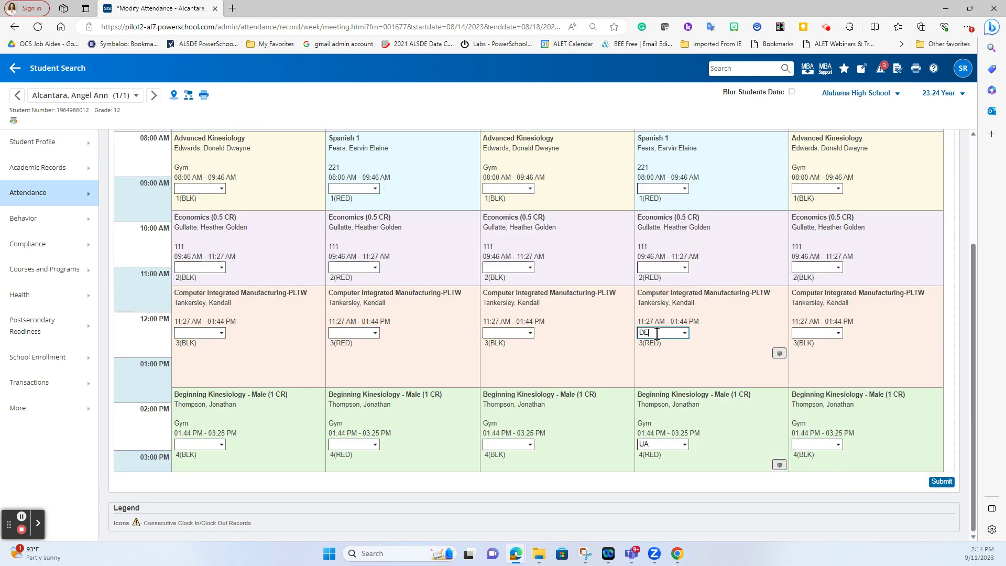
left_click(665, 445)
Submit the 08/17/2023 meeting changes with DE as the daily code and return to the daily attendance overview.
left_click(950, 483)
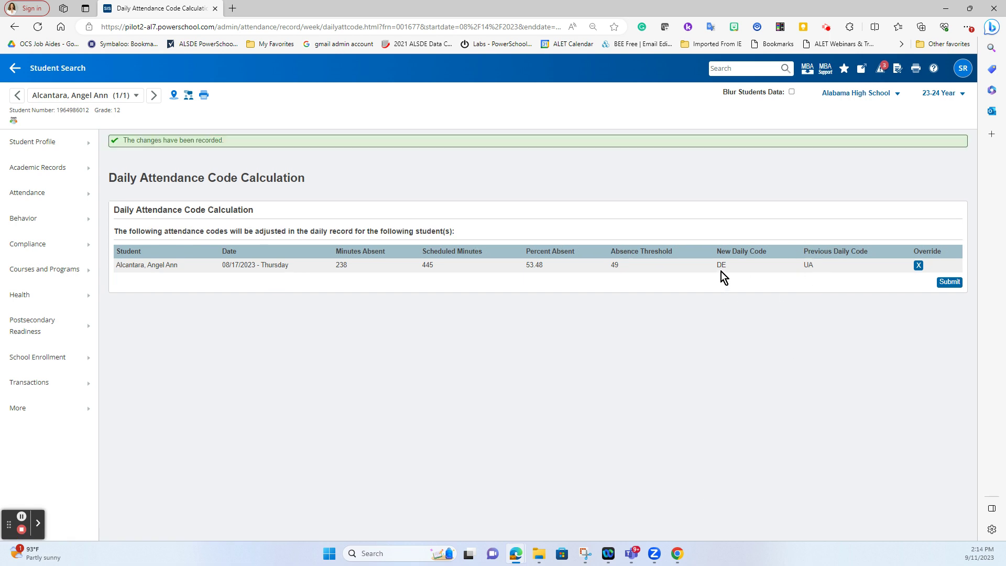
left_click(950, 283)
left_click(950, 256)
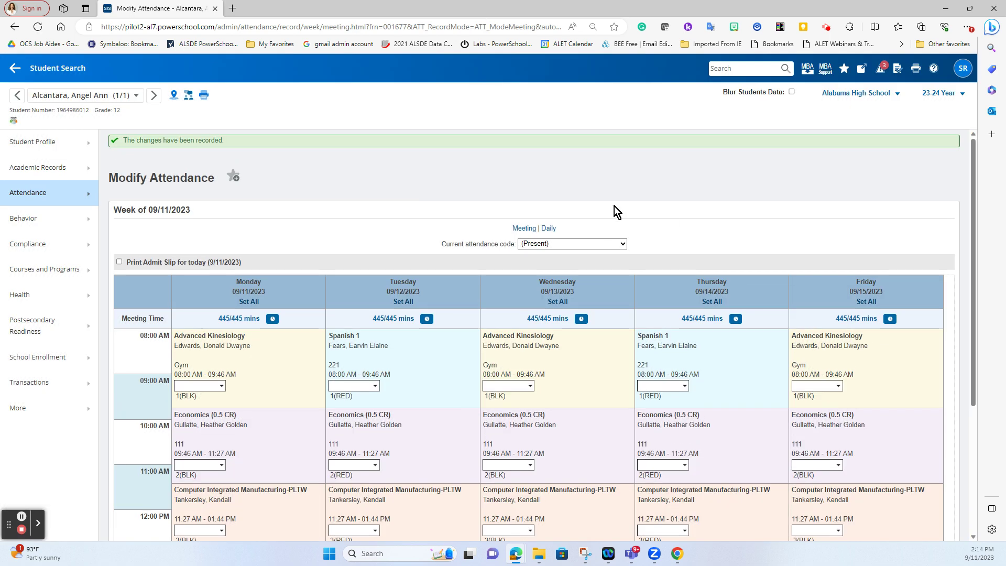
left_click(549, 228)
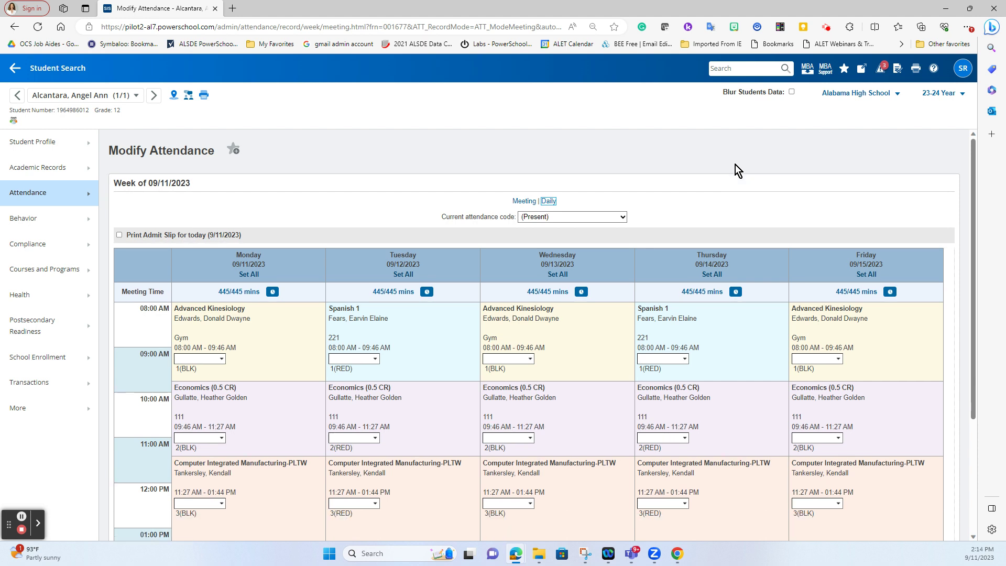
left_click(556, 202)
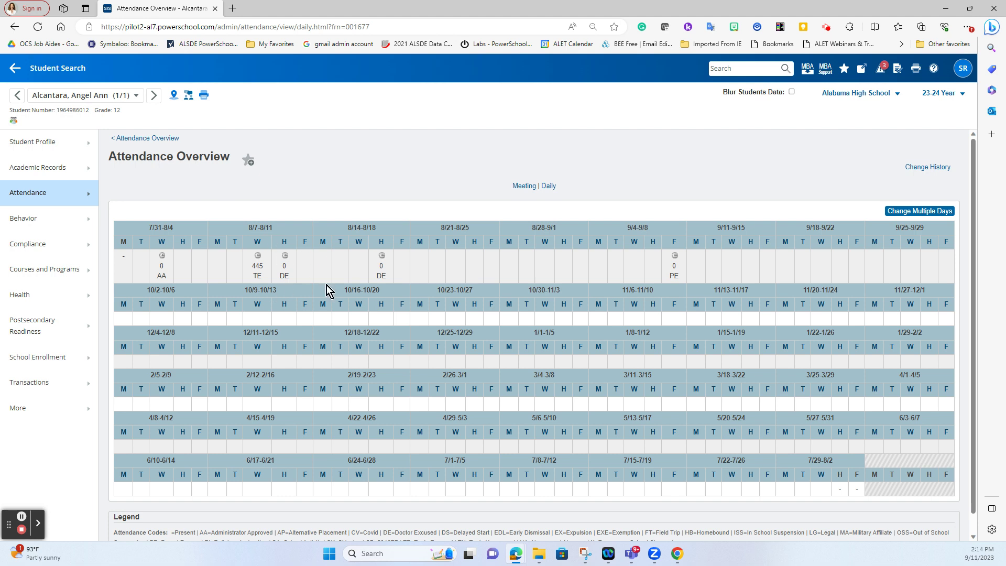
Open the daily attendance record for Thursday 08/10/2023 and set its attendance code to PE (Parent Excuse).
left_click(285, 246)
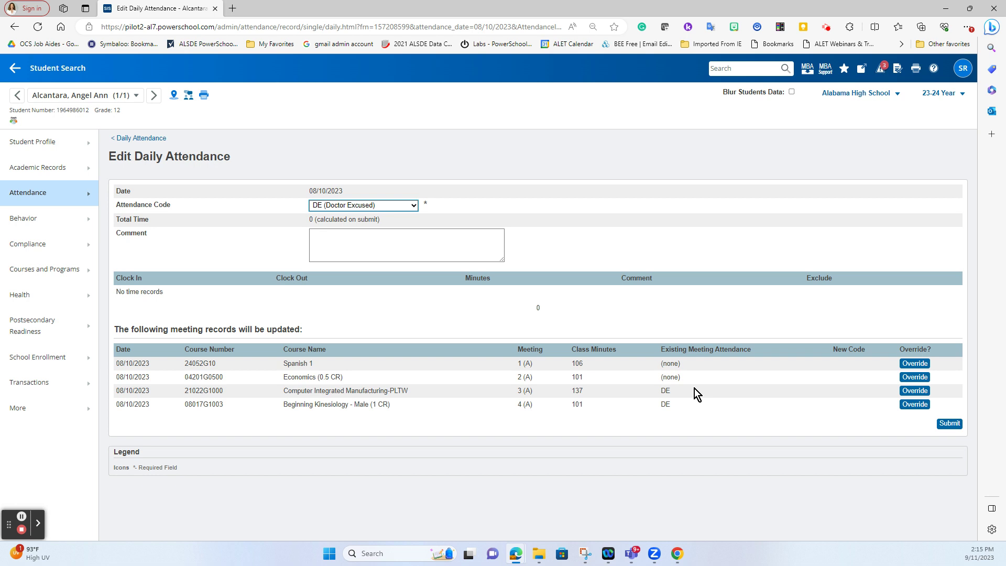
left_click(414, 206)
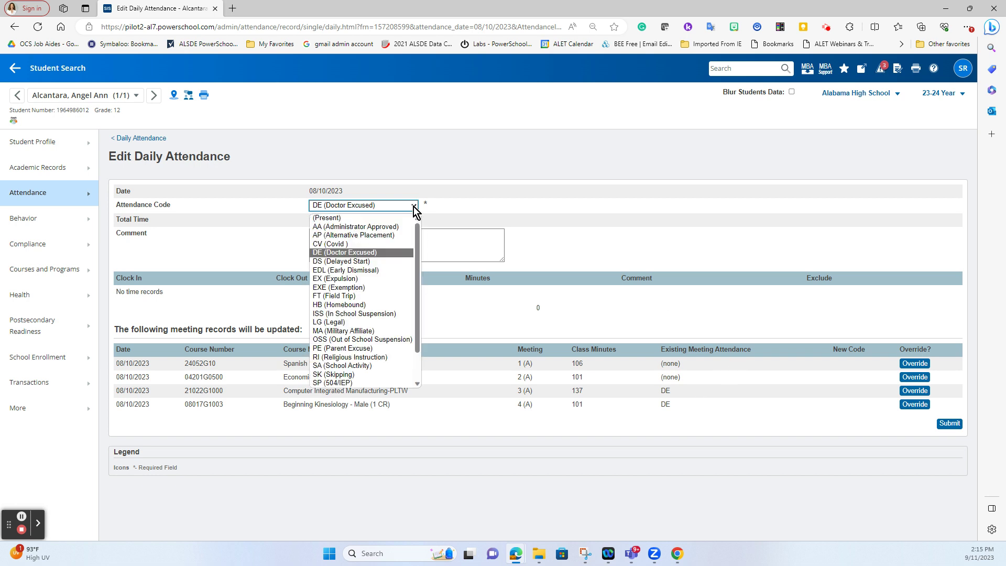
left_click(359, 348)
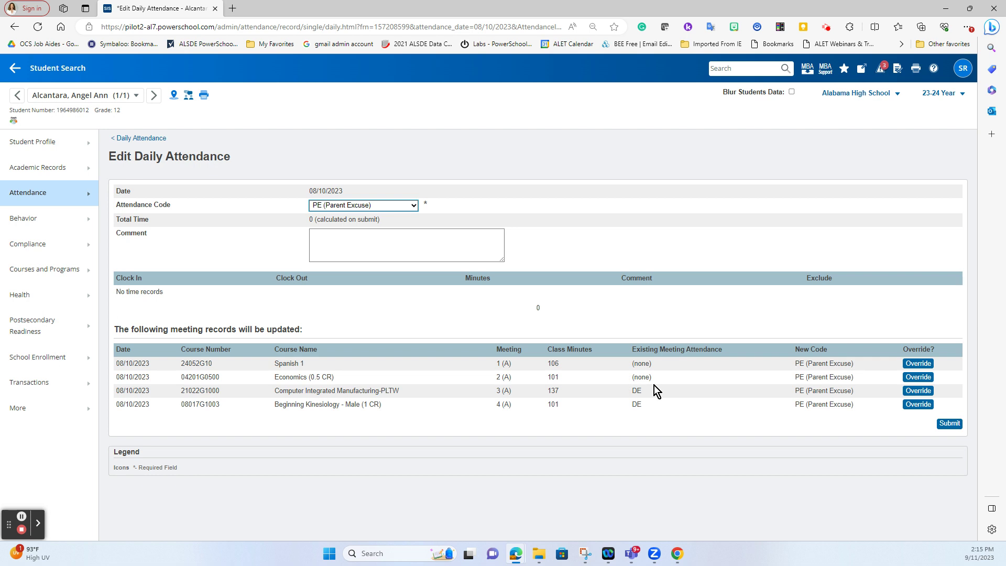
Override the automatic meeting entries for Spanish 1 and Economics (0.5 CR), submit the 08/10/2023 record and switch to the meeting attendance overview.
left_click(911, 365)
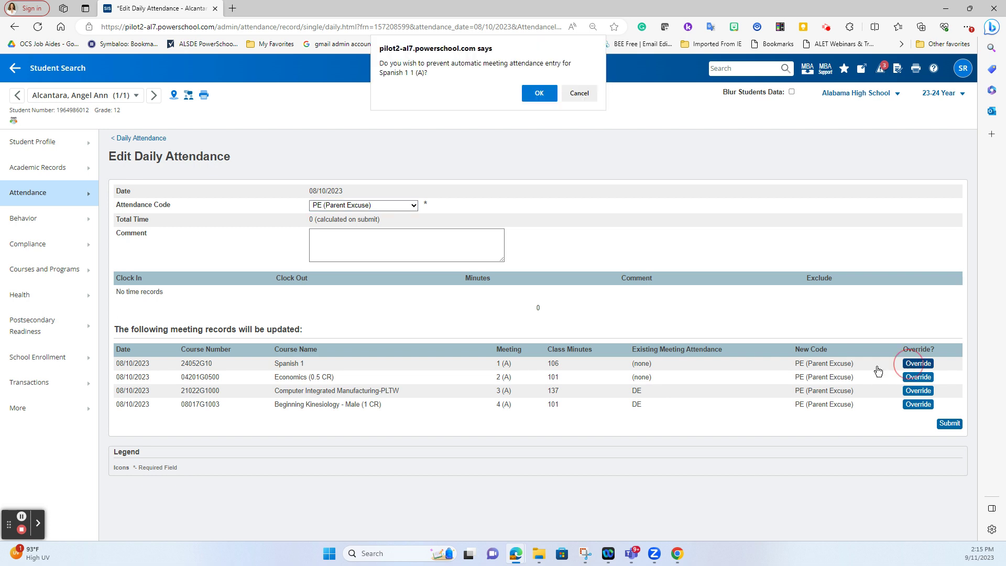
left_click(536, 95)
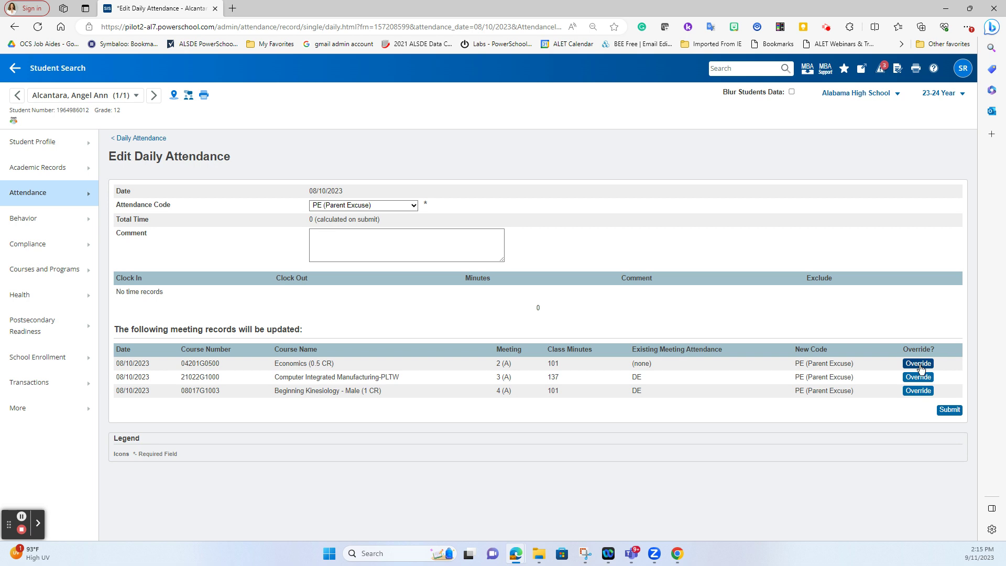
left_click(920, 366)
left_click(544, 98)
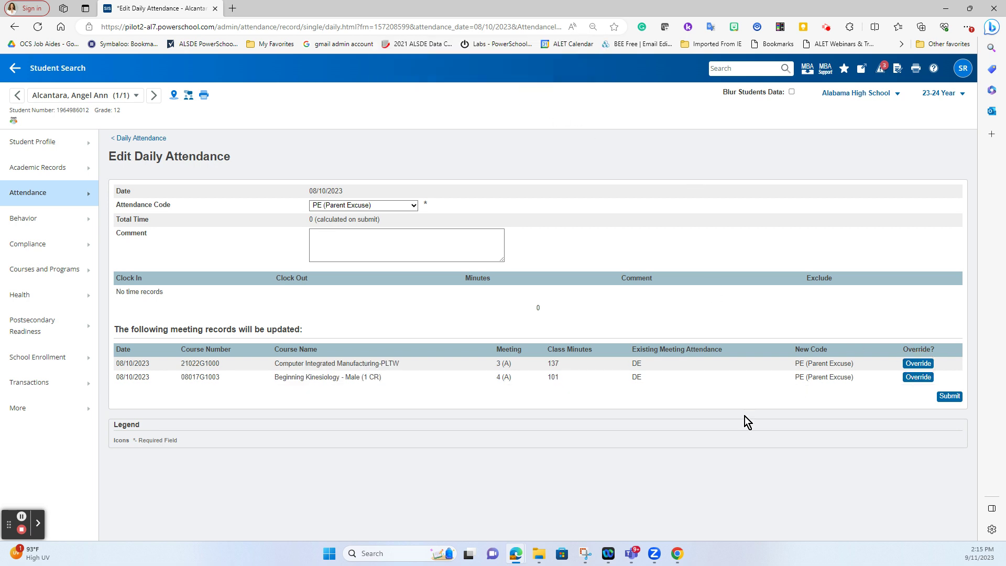
left_click(958, 401)
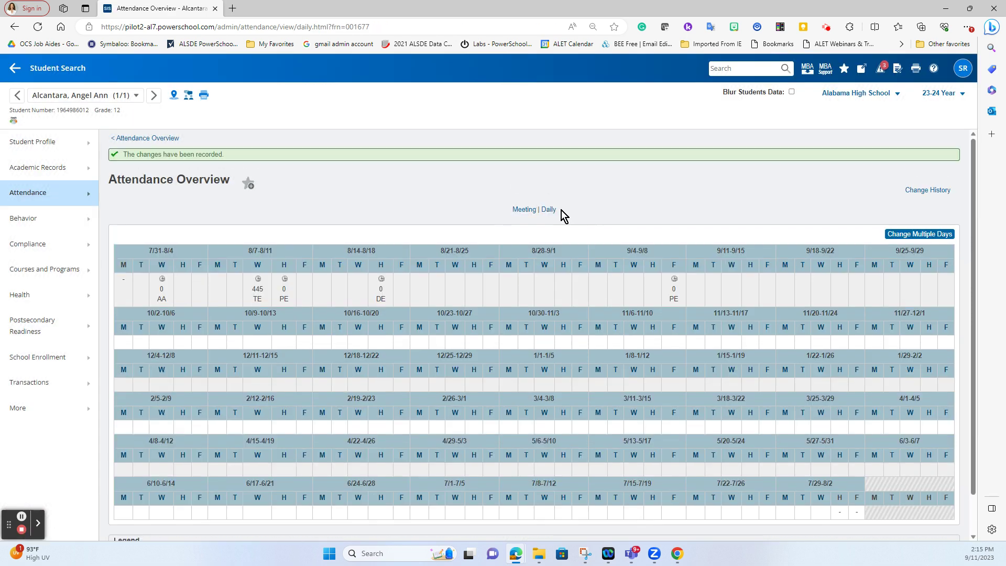
left_click(524, 209)
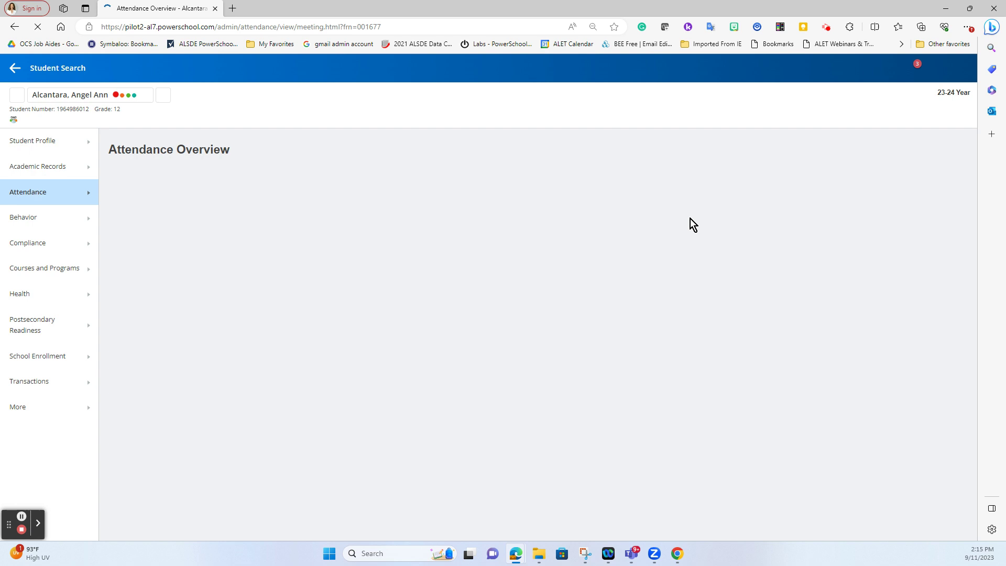